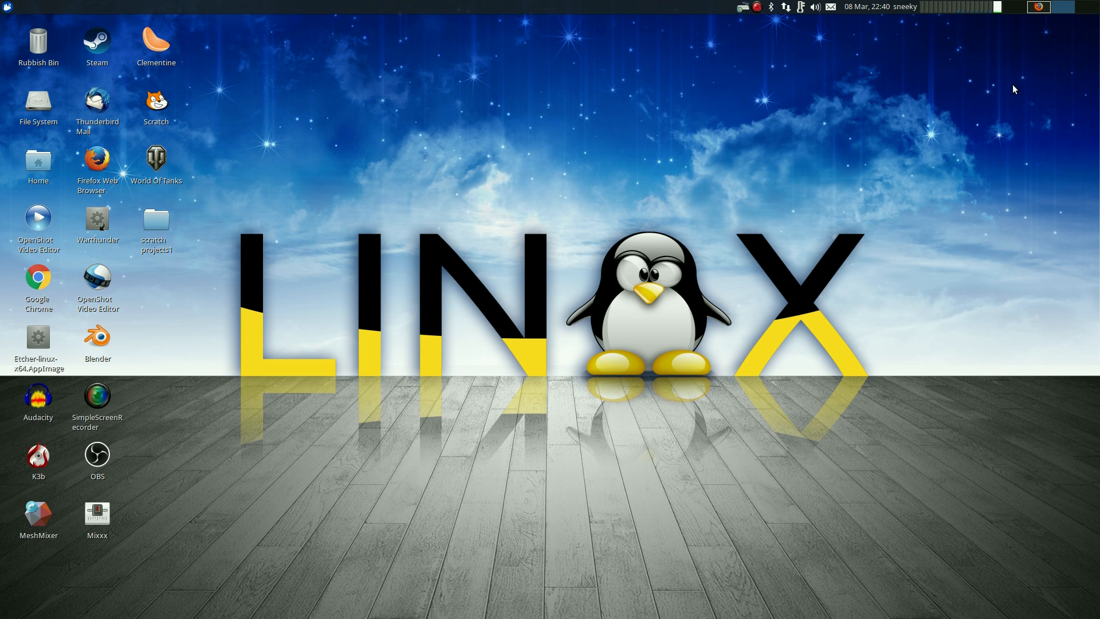
# Bring up Firefox with the Tinker Board gallery and step through to the fourth board photo
pyautogui.click(1036, 10)
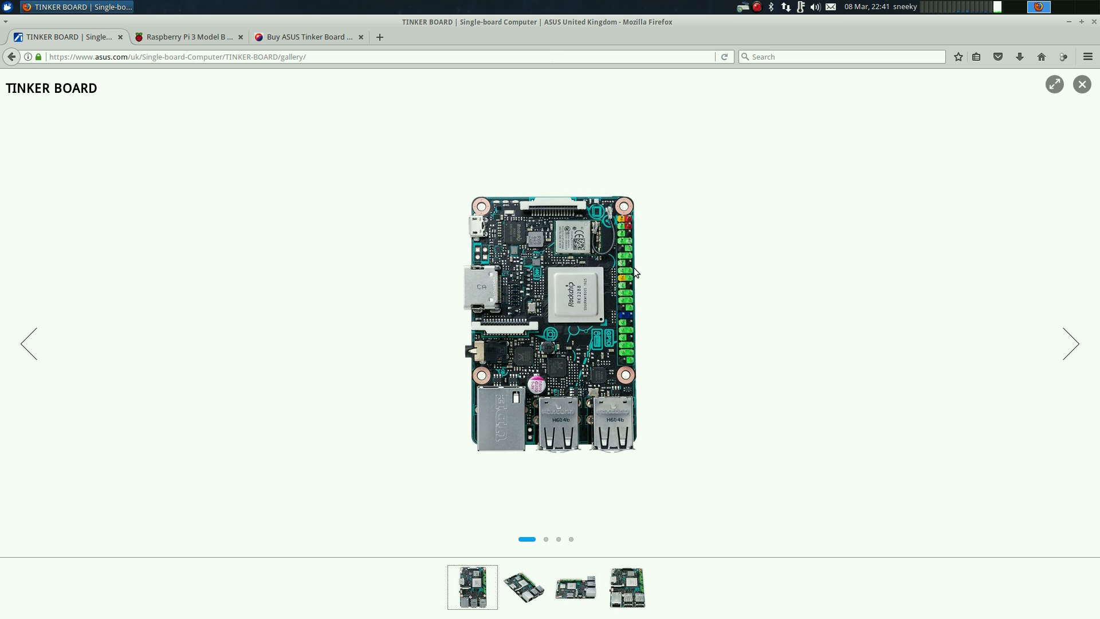
pyautogui.click(1071, 343)
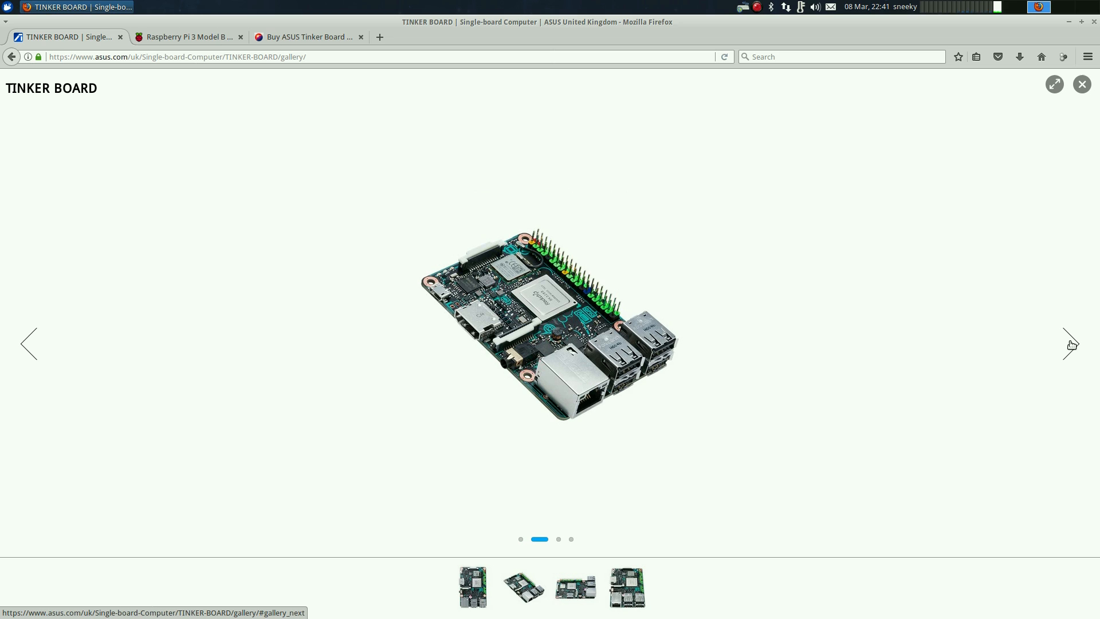
pyautogui.click(1072, 344)
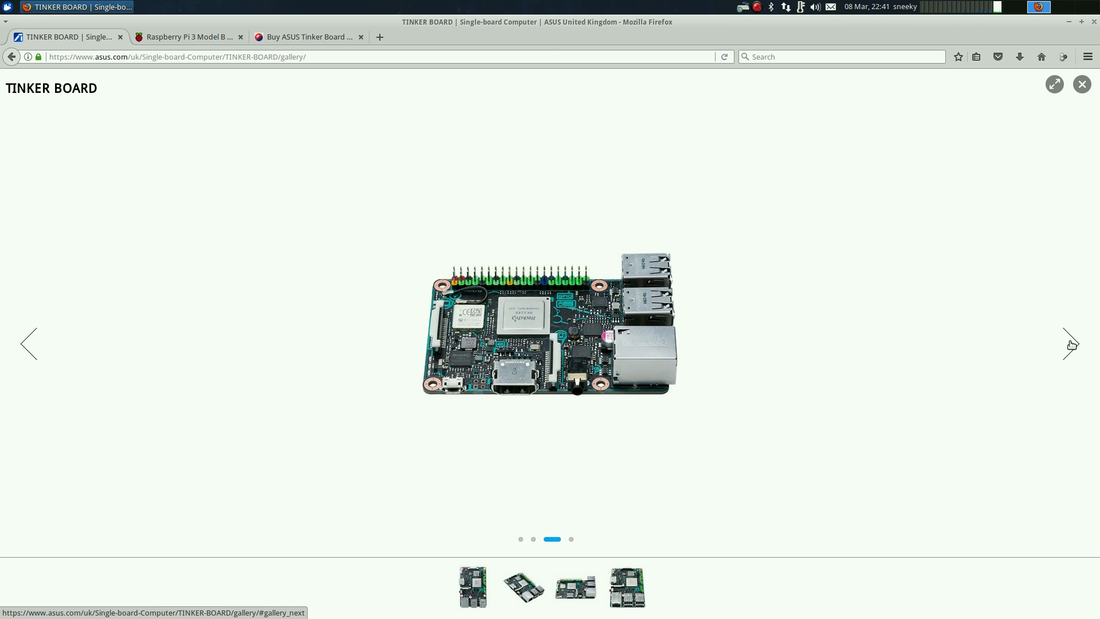
pyautogui.click(1072, 345)
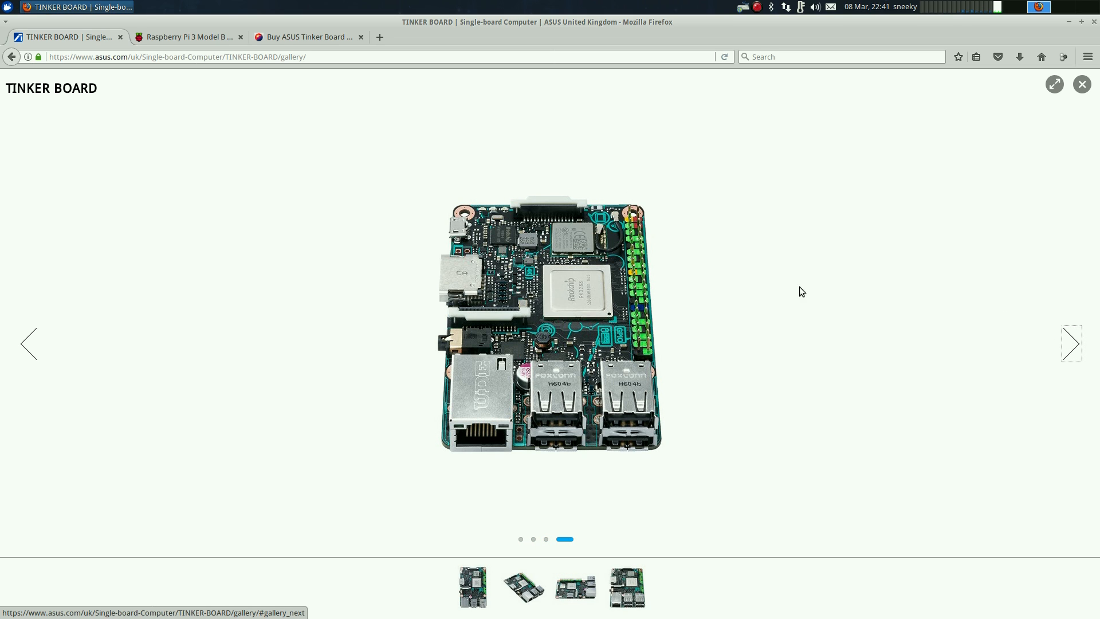
# View the Raspberry Pi 3 Model B page, then the Currys ASUS Tinker Board listing (£54.99)
pyautogui.click(182, 40)
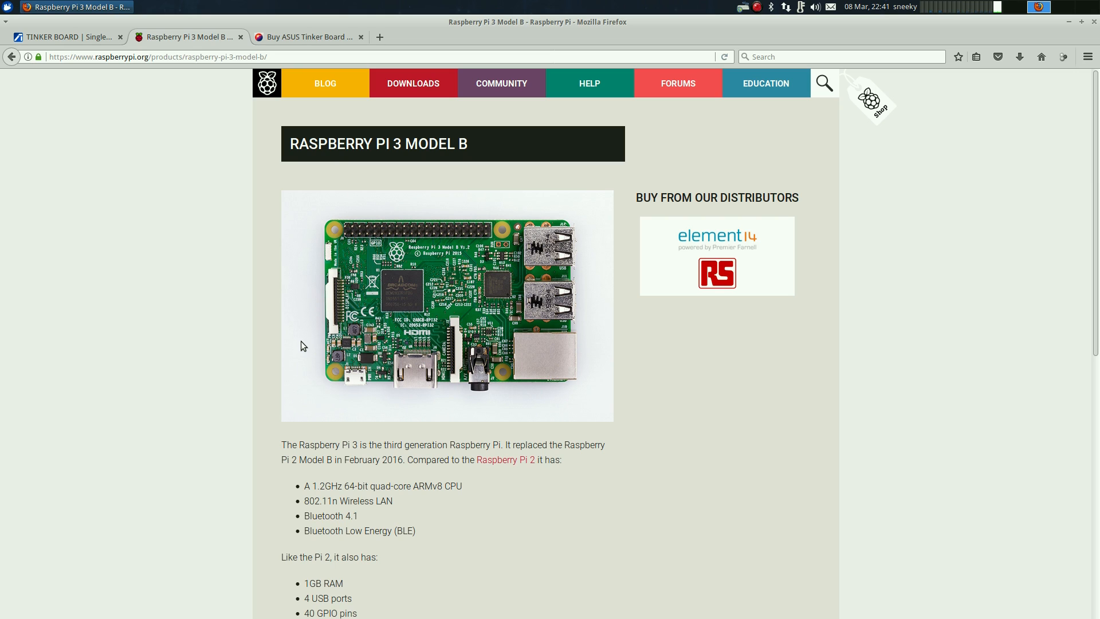
pyautogui.click(309, 38)
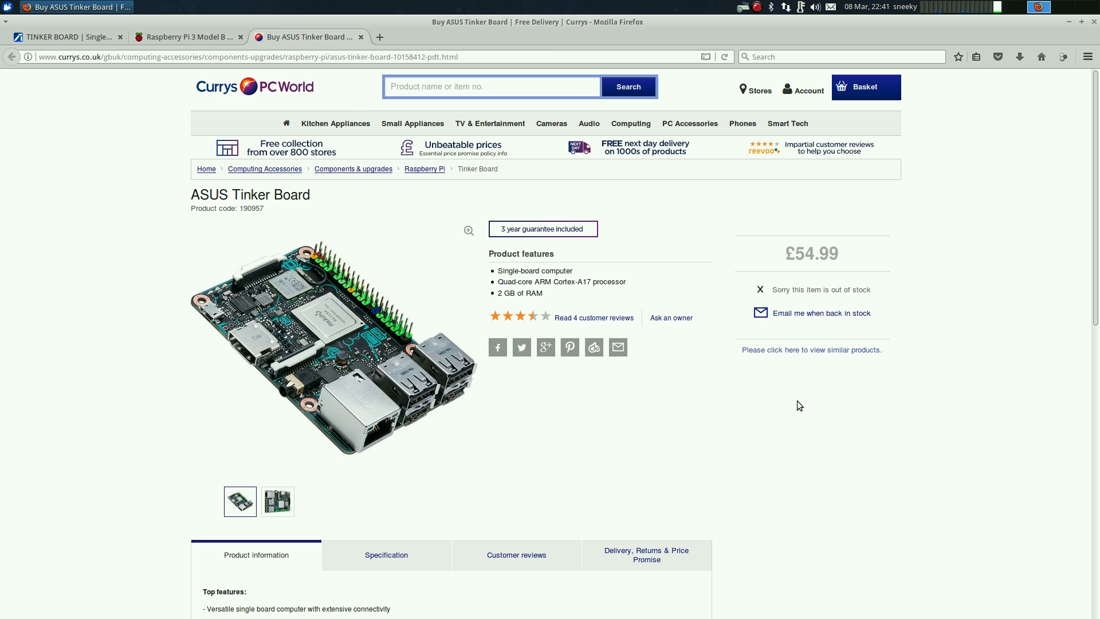
# Return to the ASUS Tinker Board page, close the photo lightbox and show the Specifications list
pyautogui.click(64, 36)
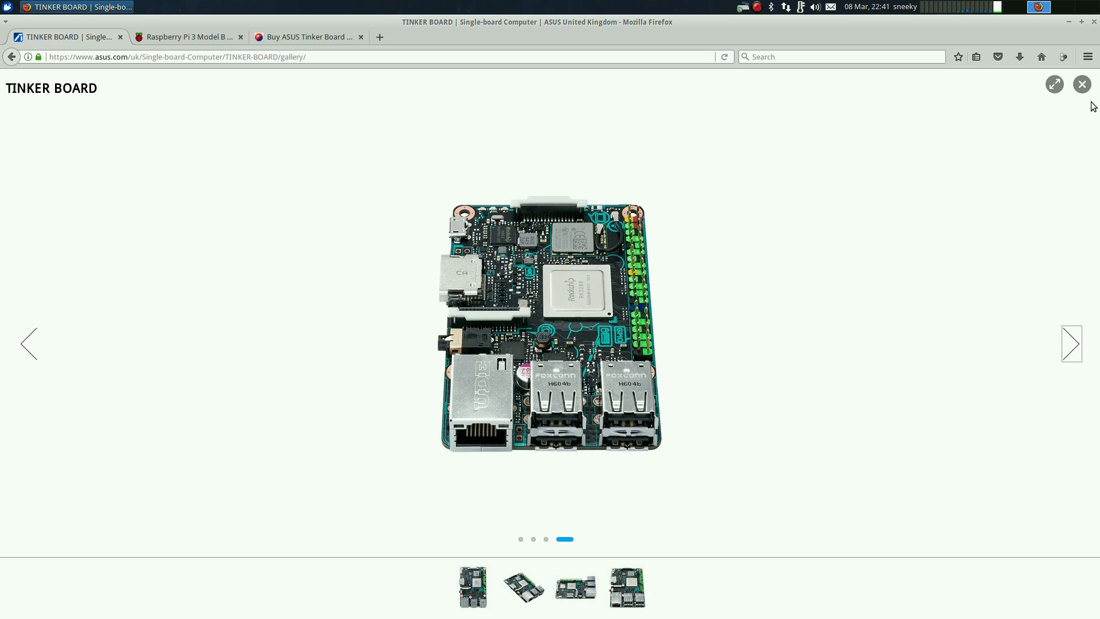
pyautogui.click(1082, 83)
pyautogui.click(762, 118)
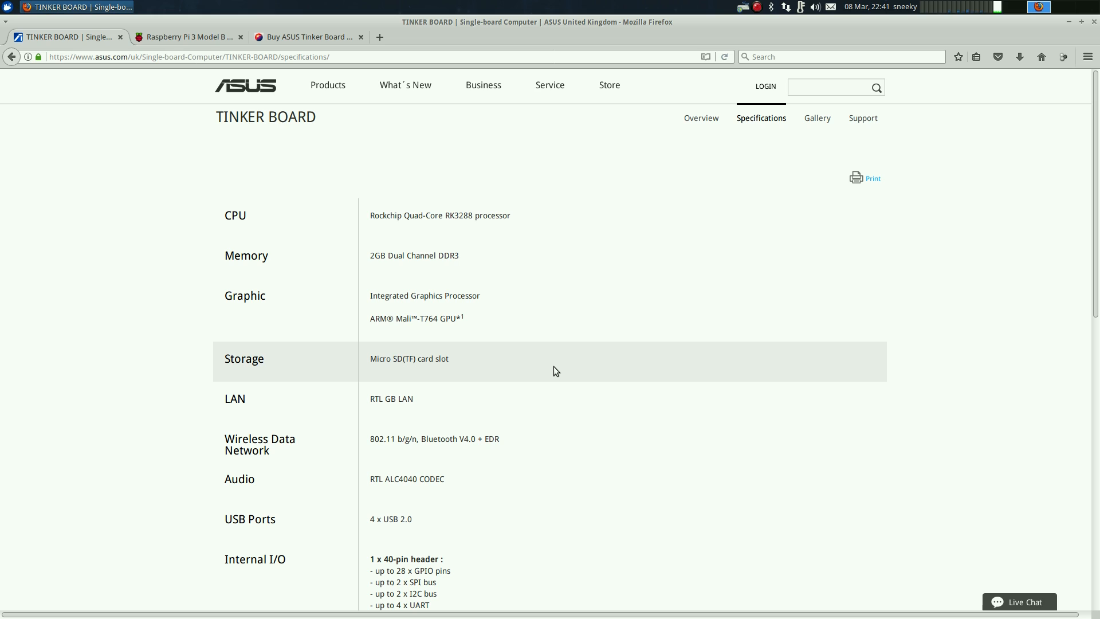
pyautogui.scroll(-1, 554, 367)
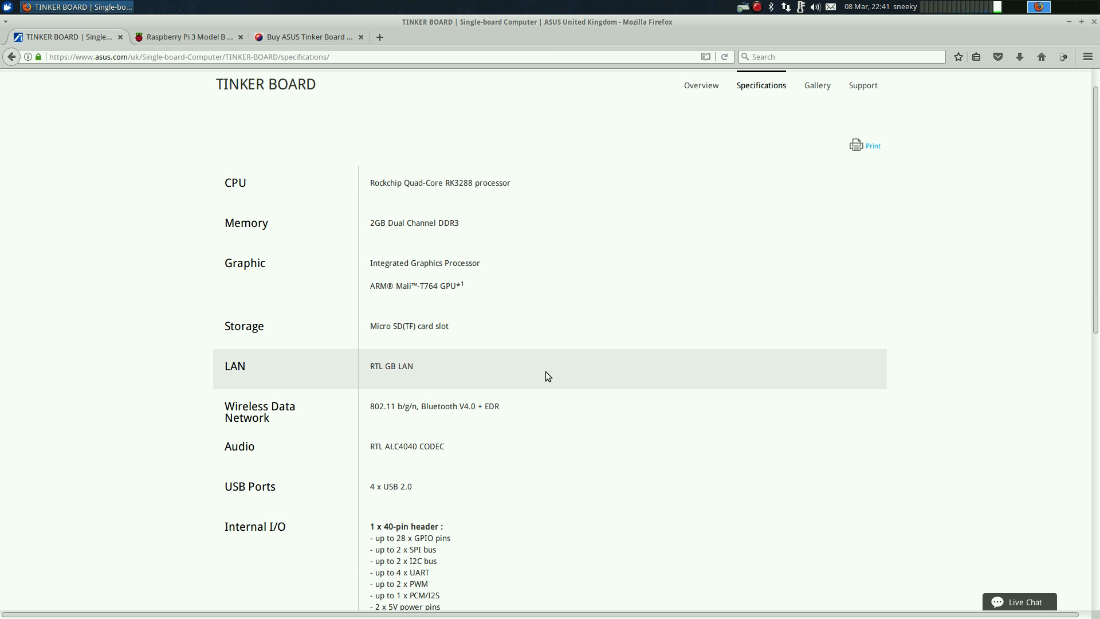
pyautogui.scroll(-2, 546, 371)
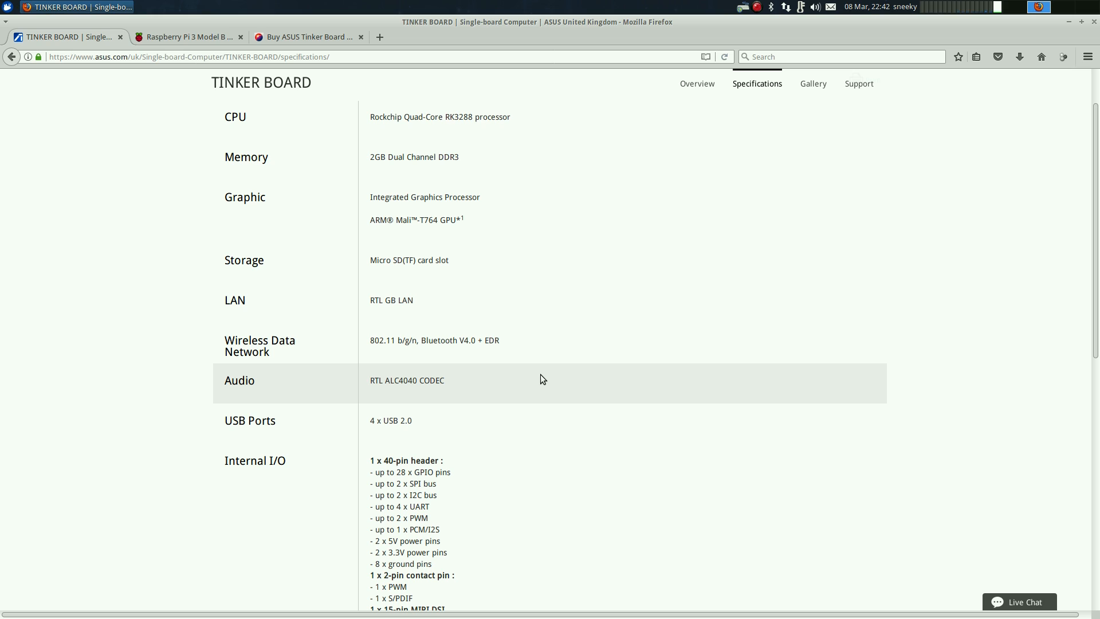
pyautogui.scroll(-2, 540, 374)
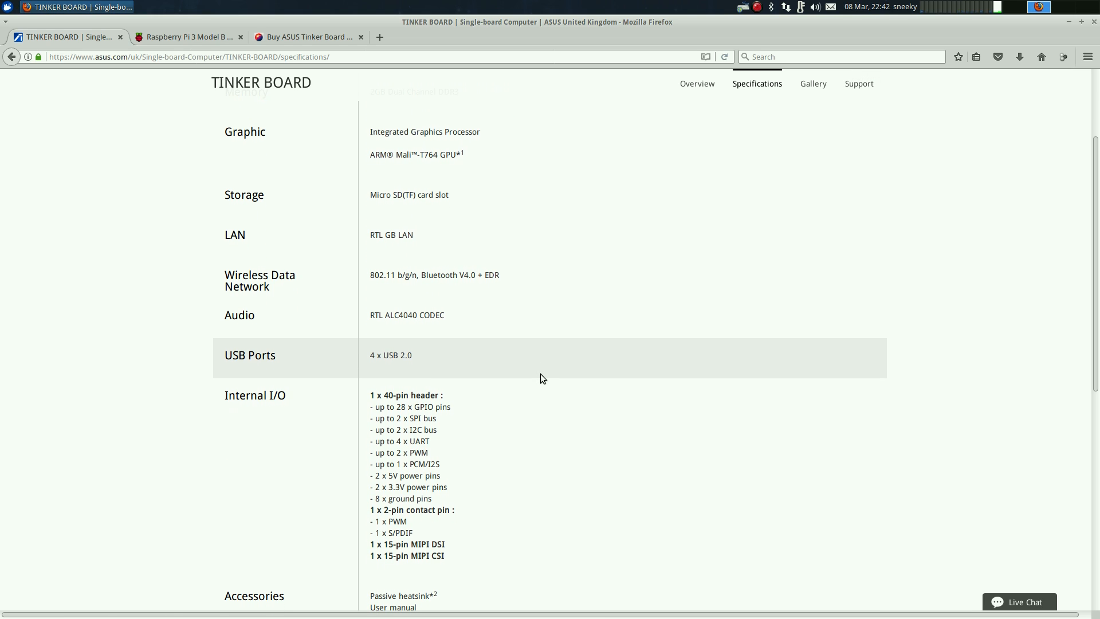
pyautogui.scroll(-2, 541, 373)
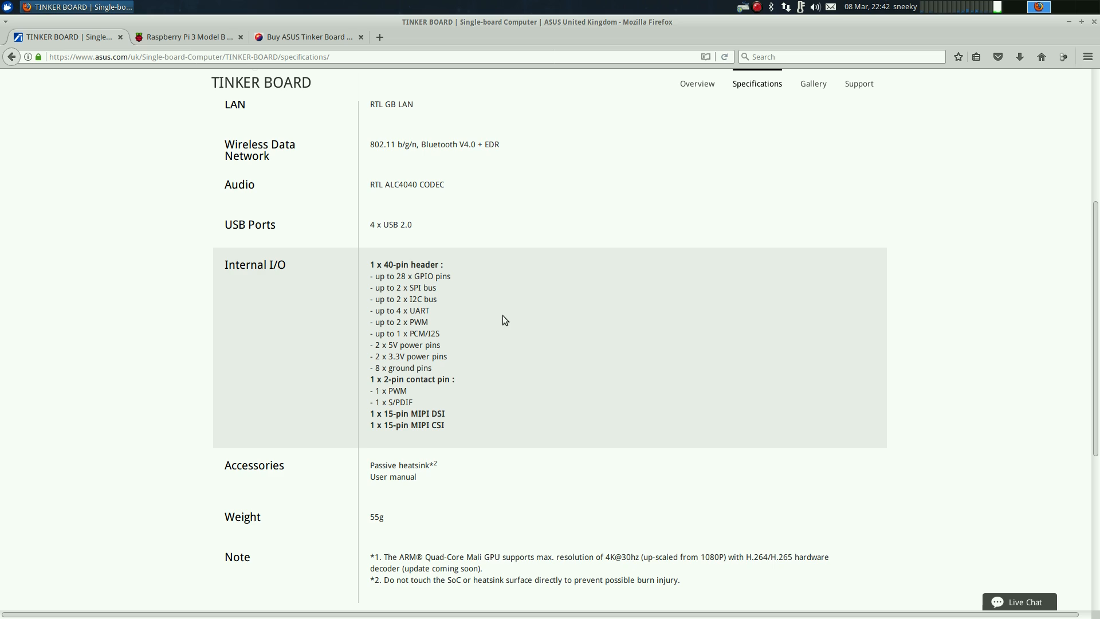
pyautogui.scroll(-2, 516, 344)
pyautogui.scroll(-2, 510, 351)
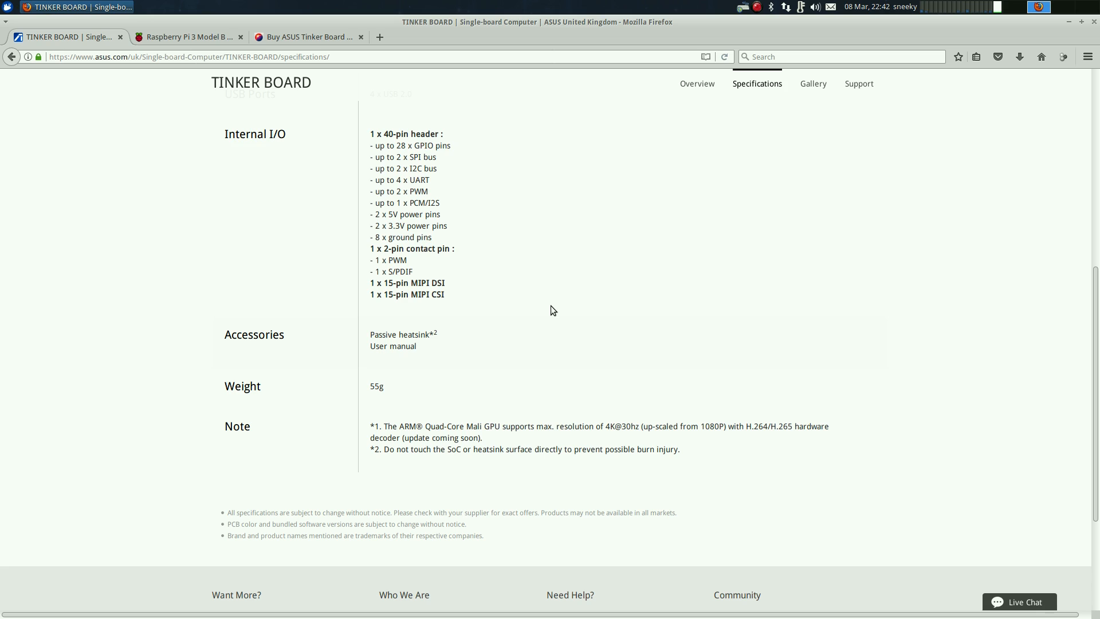
pyautogui.scroll(4, 579, 305)
pyautogui.scroll(4, 581, 304)
pyautogui.scroll(3, 581, 304)
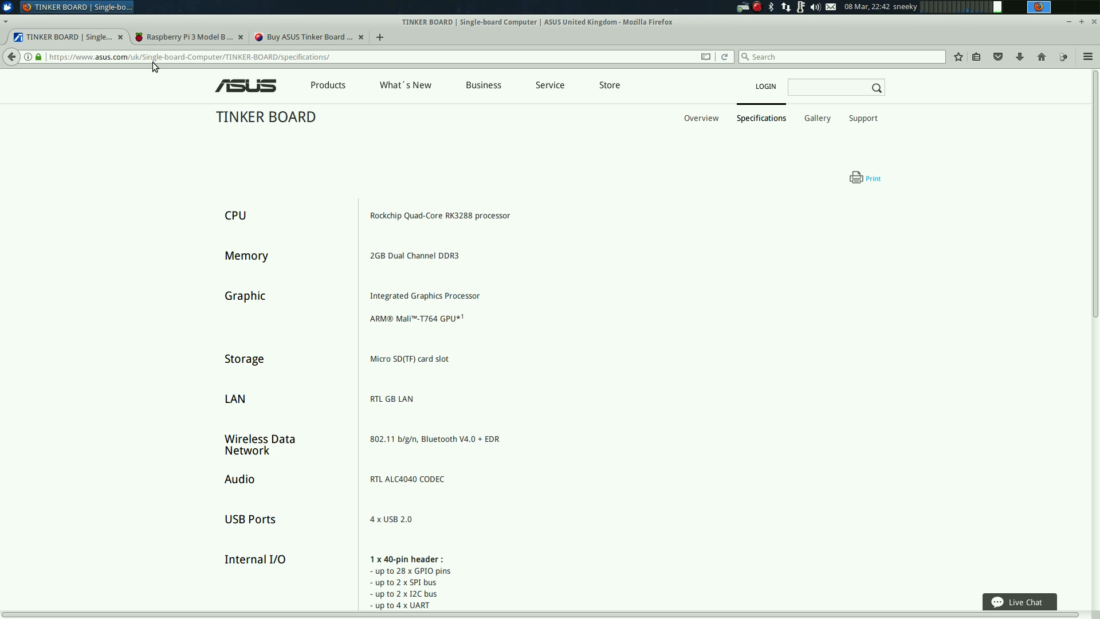
# Switch to the Raspberry Pi 3 Model B page and read its feature list
pyautogui.click(185, 36)
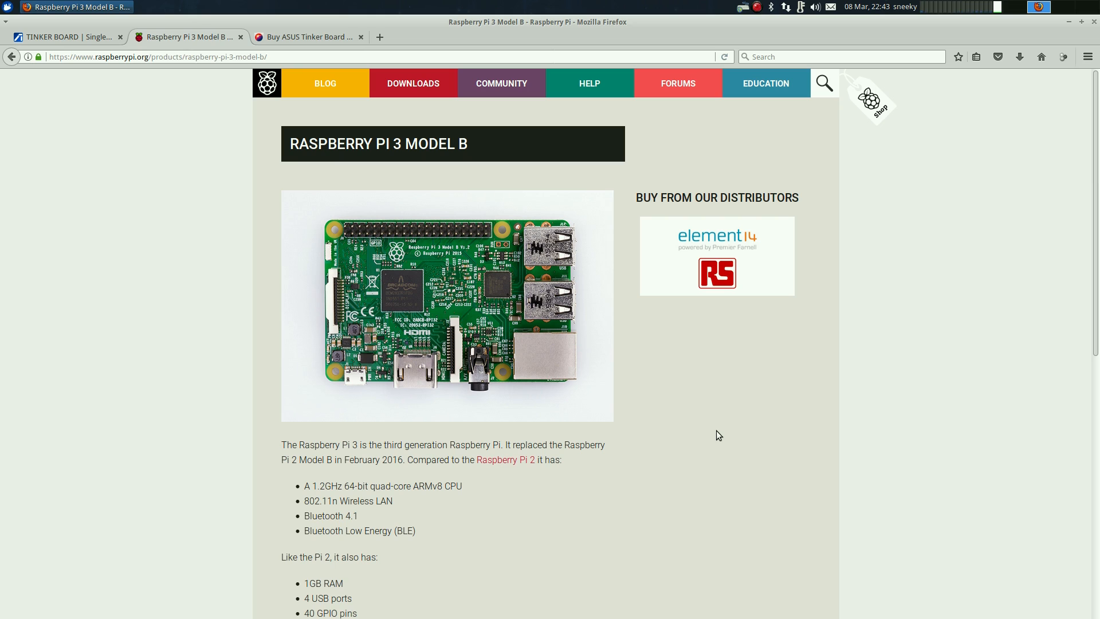
pyautogui.scroll(-3, 716, 431)
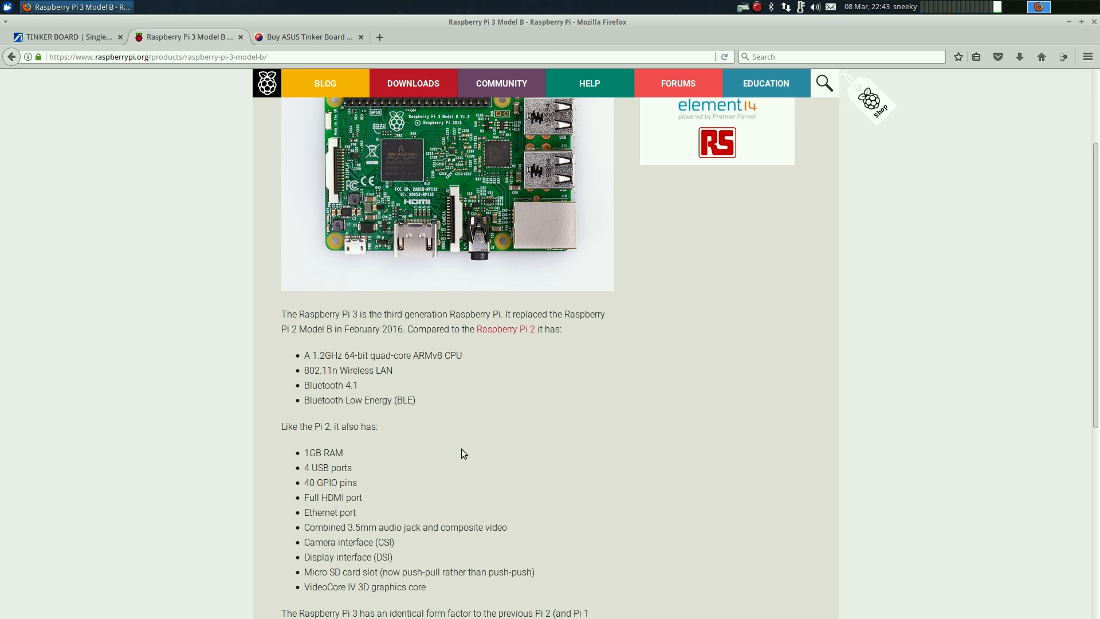
pyautogui.scroll(3, 462, 449)
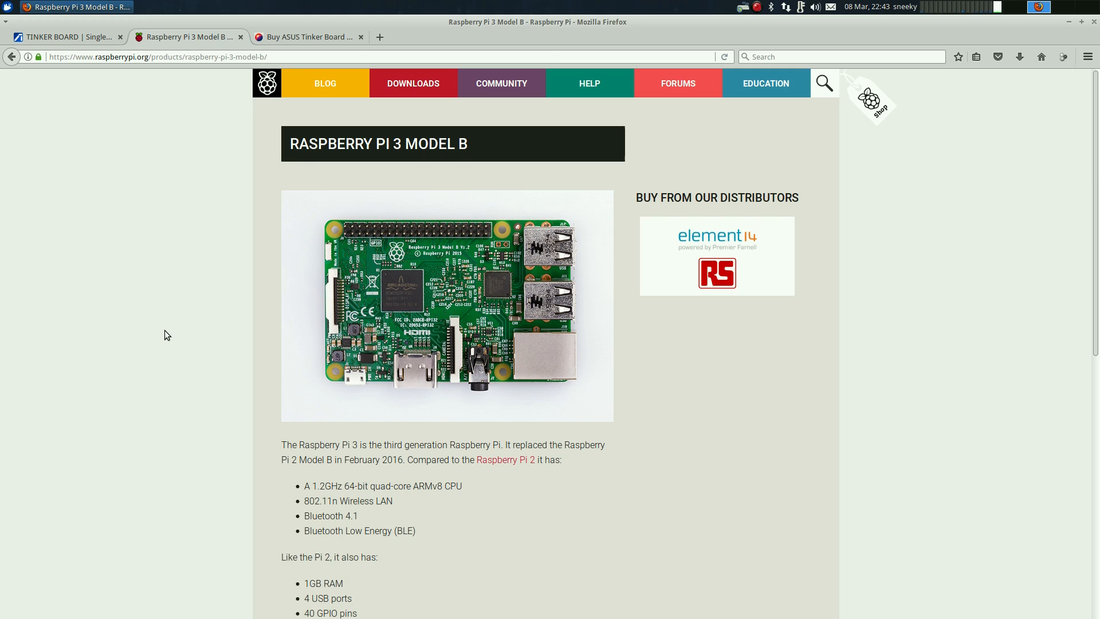
# Return to the Tinker Board specifications, then close Firefox leaving the desktop showing
pyautogui.click(65, 36)
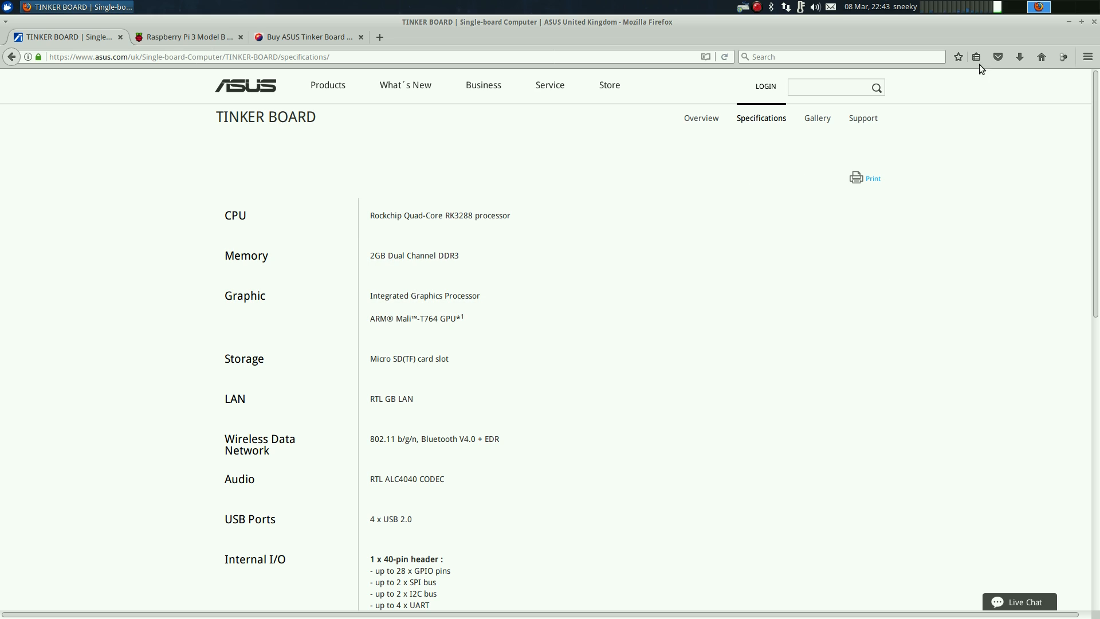
pyautogui.click(1063, 5)
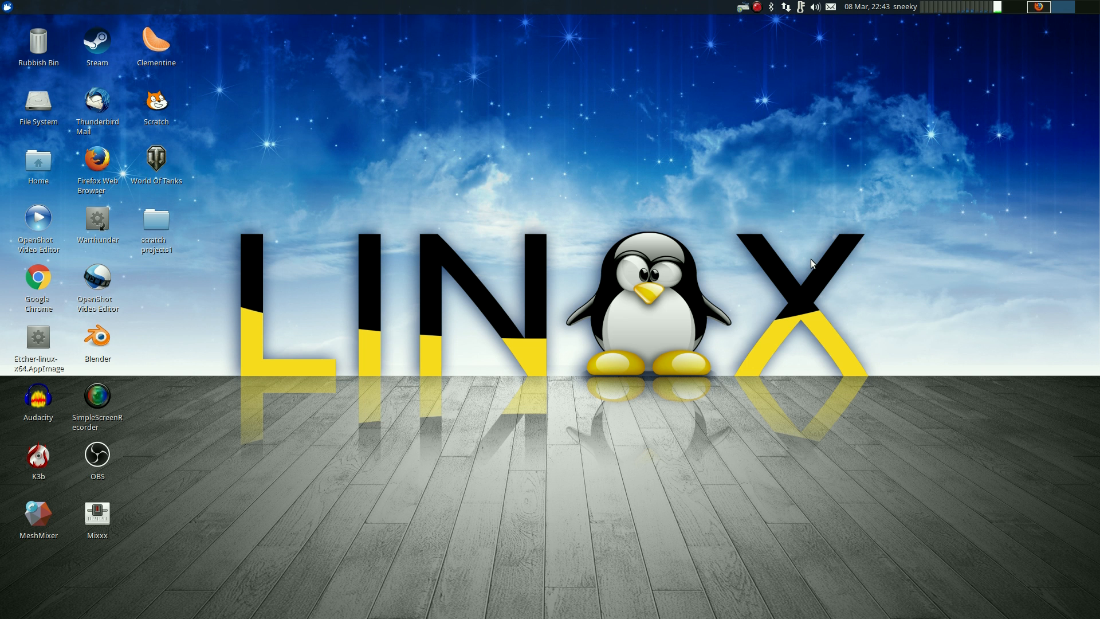